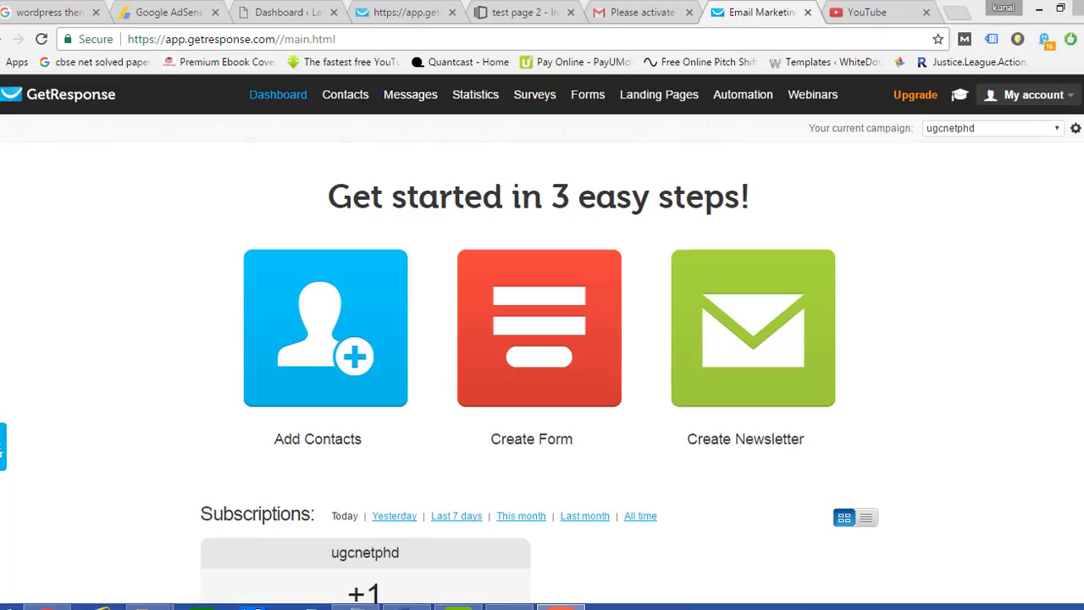
Close the YouTube tab, leaving the GetResponse ugcnetphd dashboard in view.
click(925, 12)
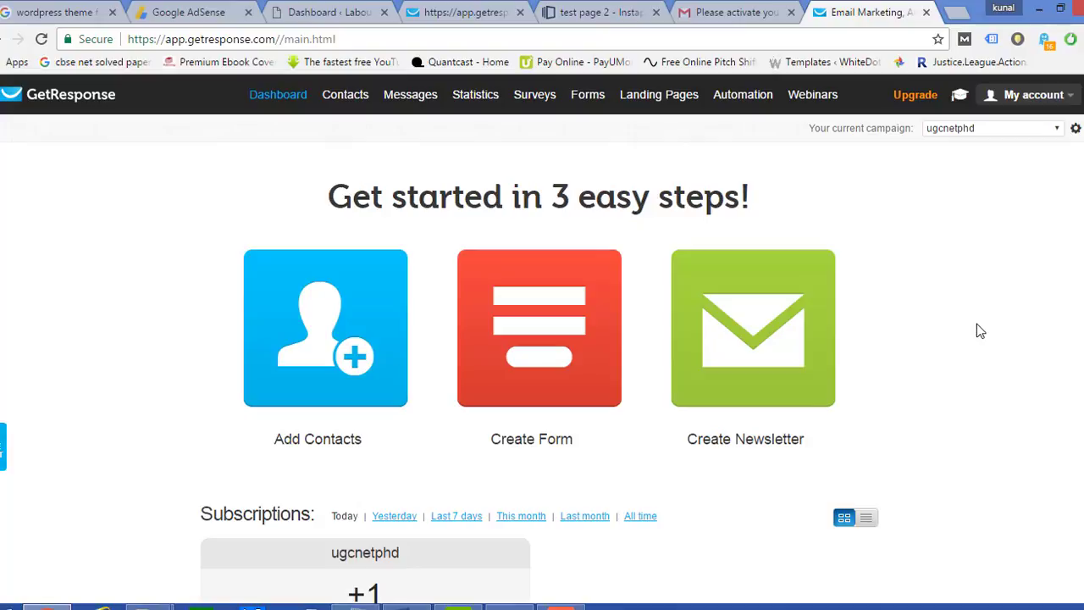
Close the Gmail activation tab and scroll the test page 2 builder to the lead form.
click(598, 12)
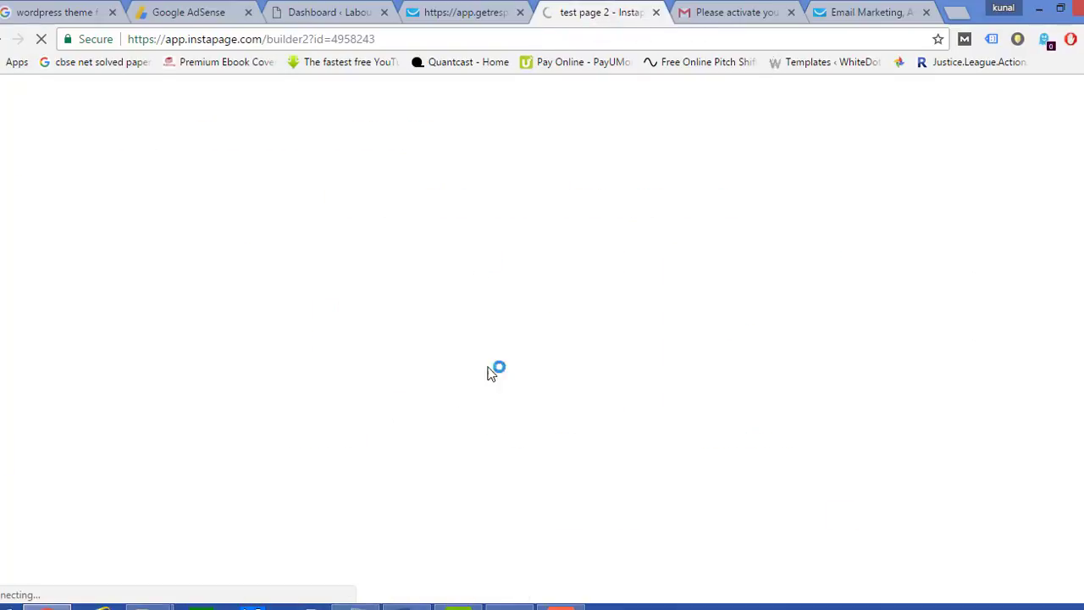
click(791, 14)
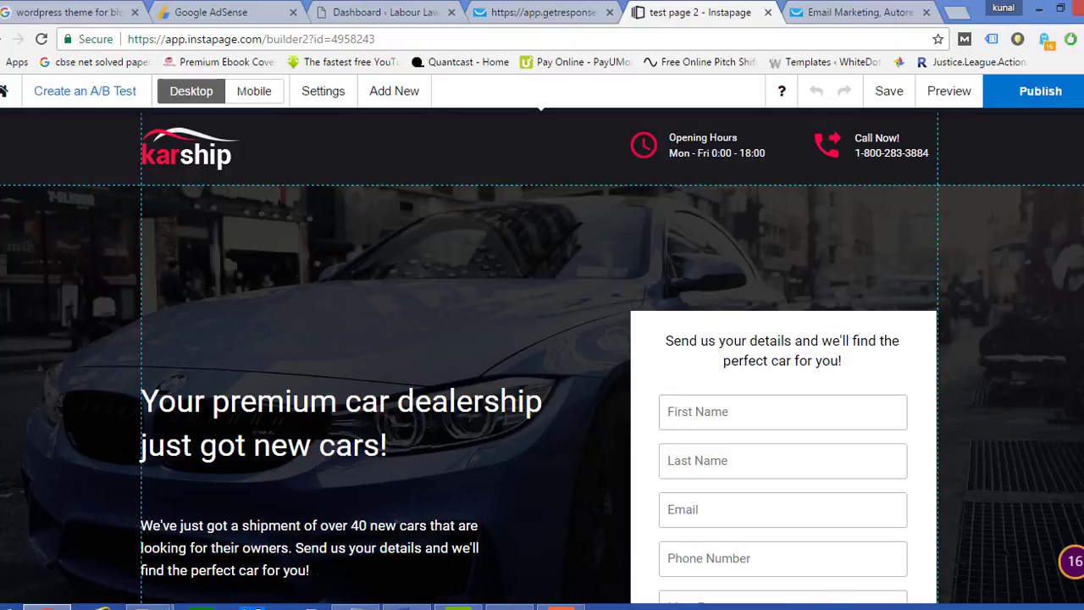
scroll(541, 355, down, 3)
scroll(542, 356, up, 1)
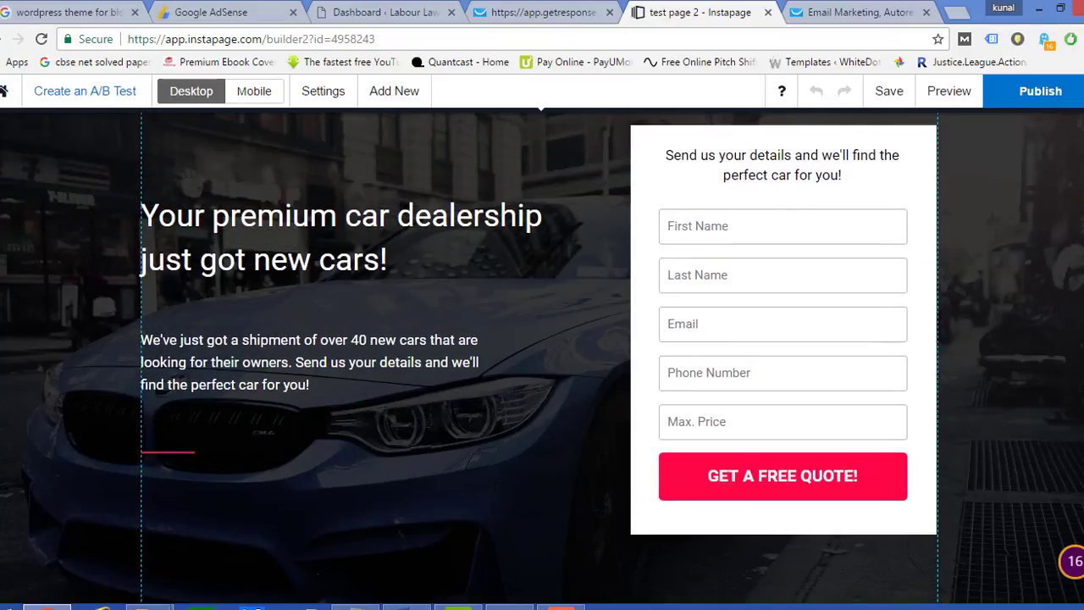
scroll(541, 355, down, 2)
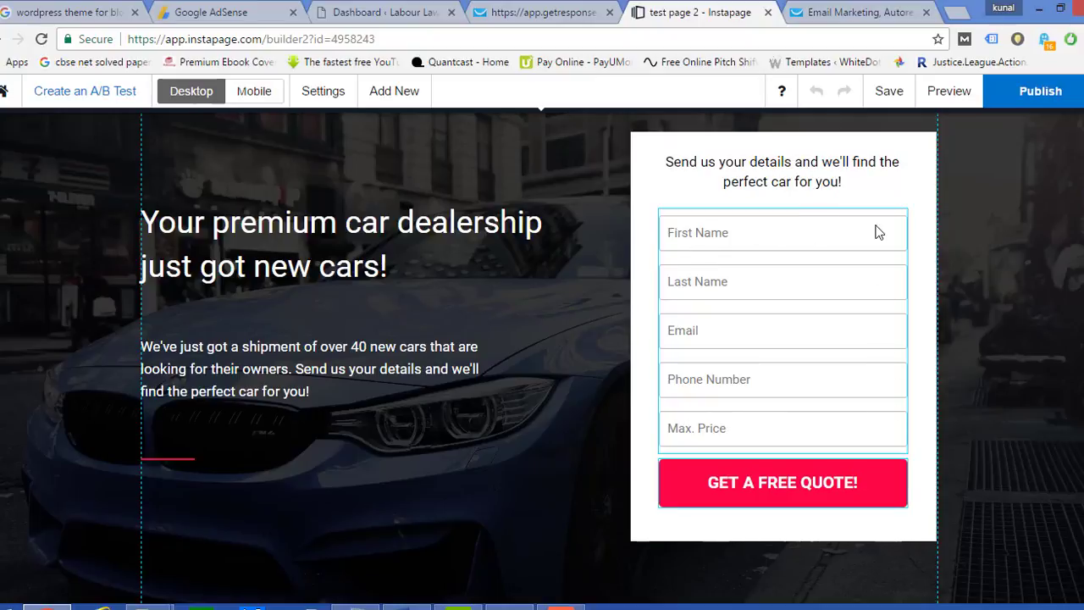
Select the lead form and start its GetResponse integration from the form's Integrations settings.
click(773, 314)
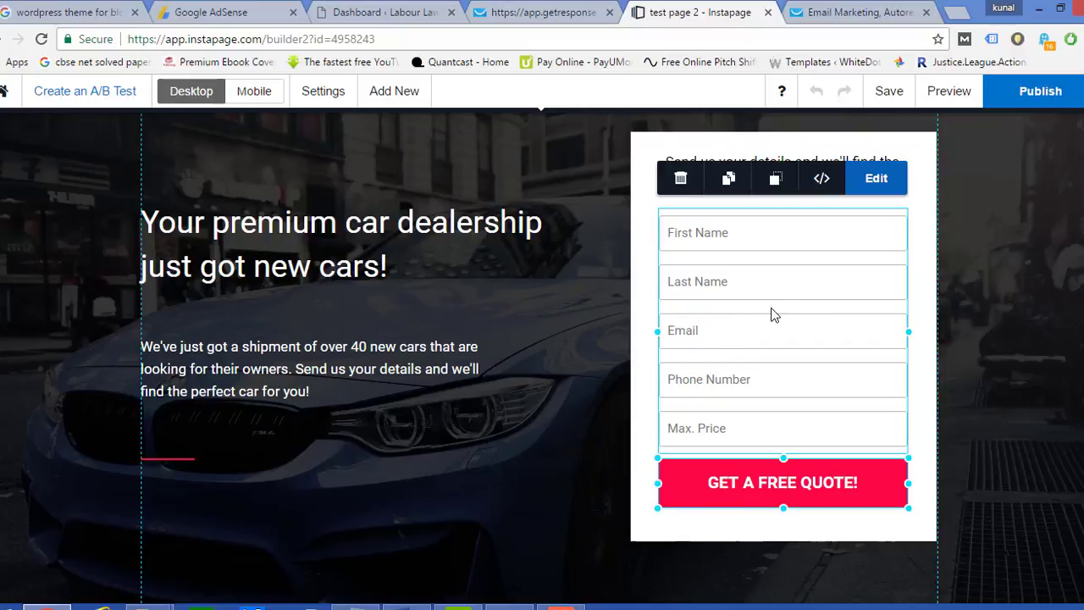
click(876, 180)
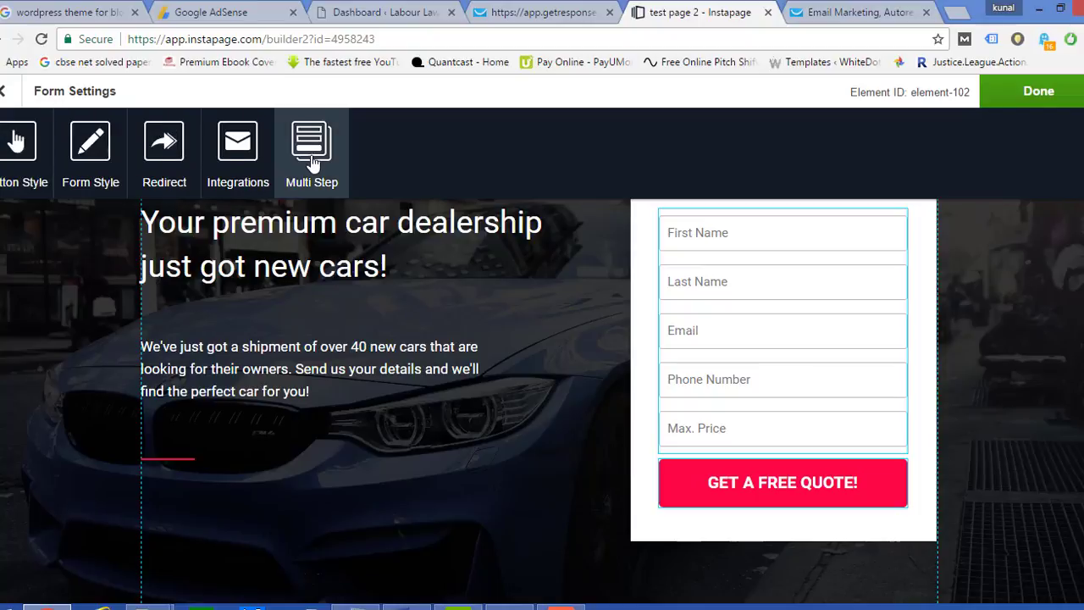
click(237, 170)
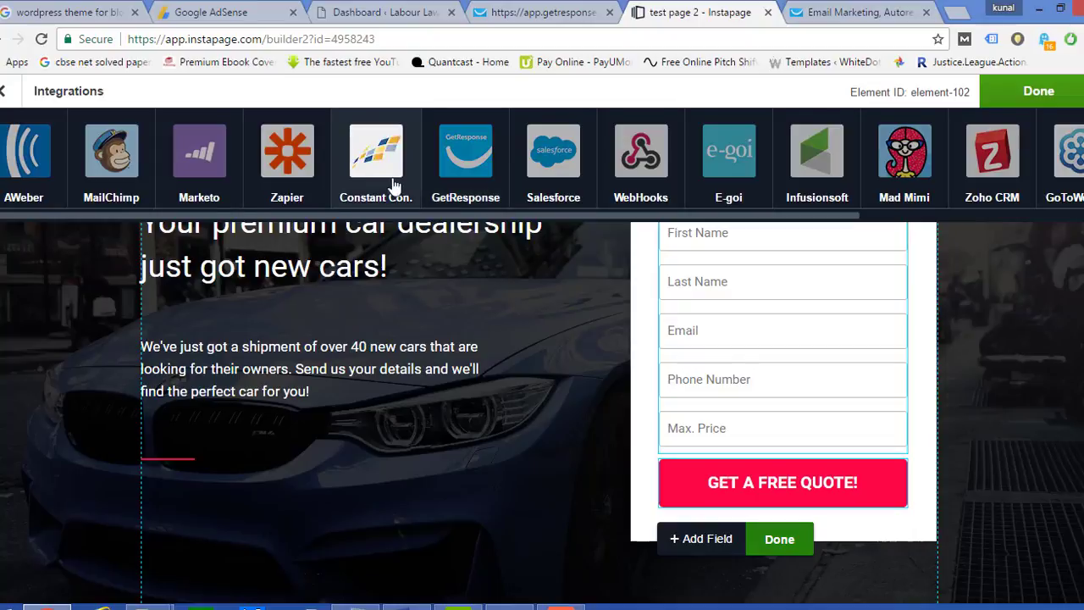
click(474, 167)
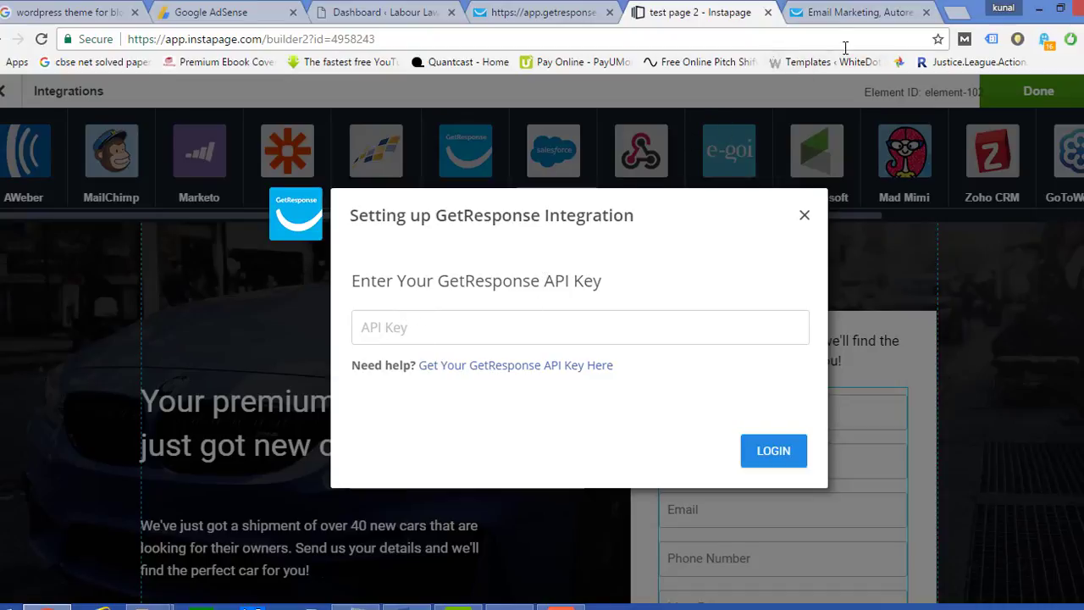
click(851, 14)
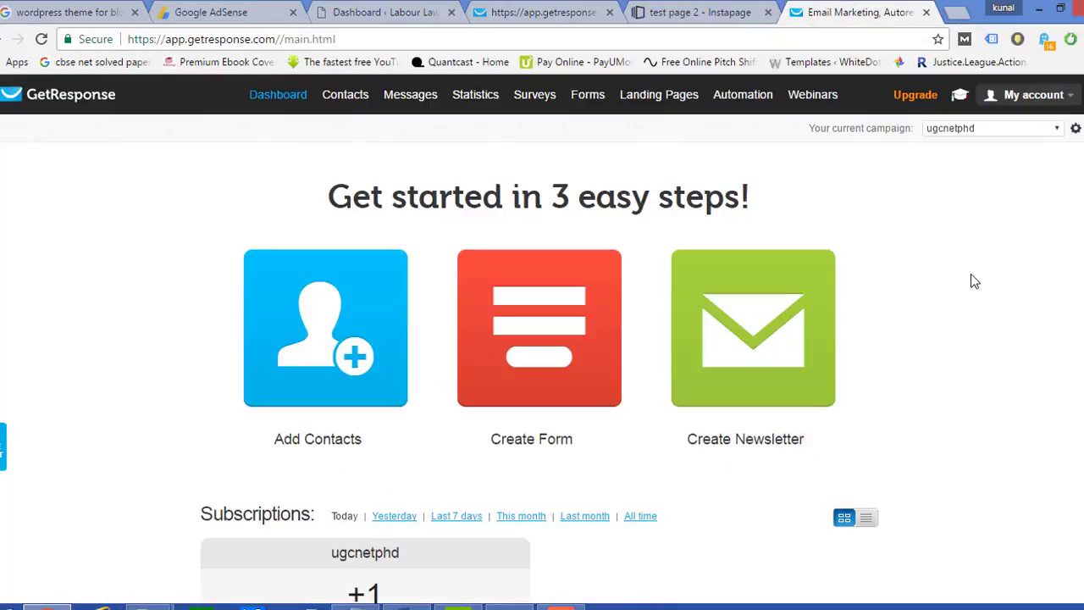
Copy the default API key from GetResponse's My account > Integrations > API & OAuth page.
mouse_move(1049, 102)
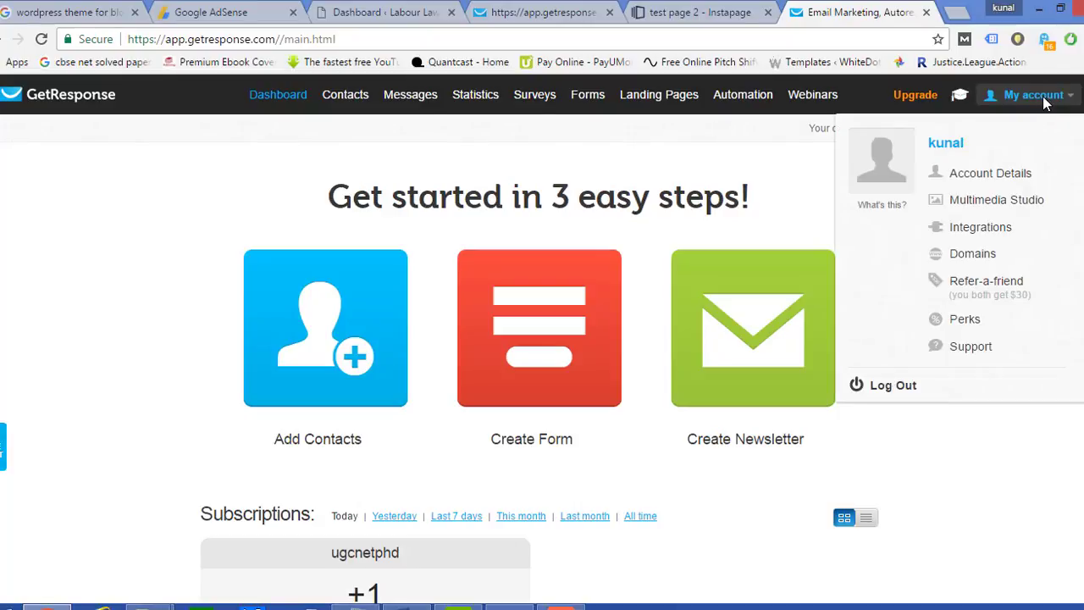
click(1000, 238)
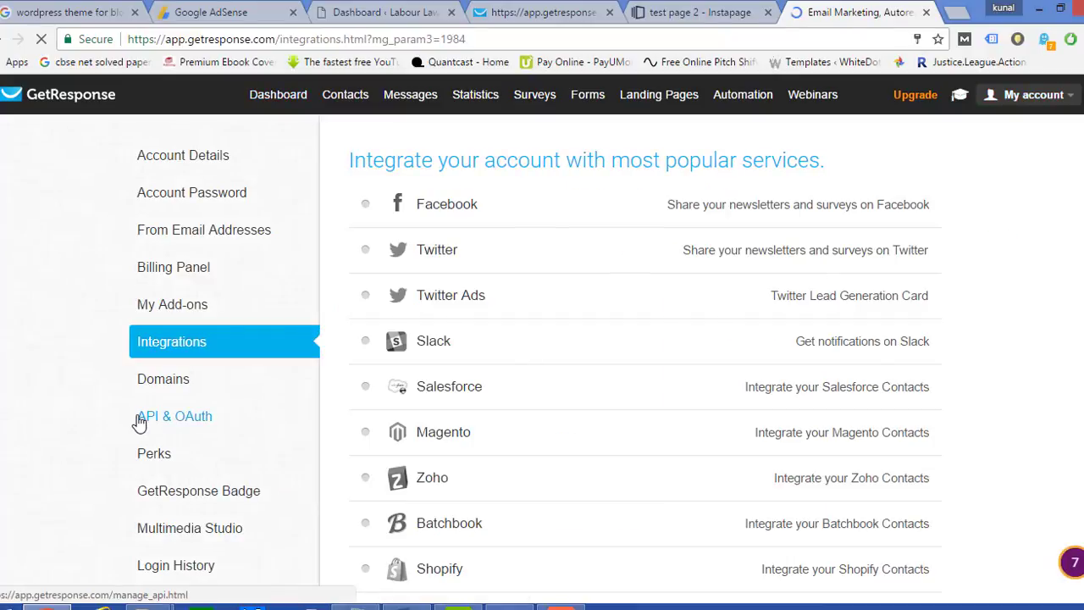
click(193, 423)
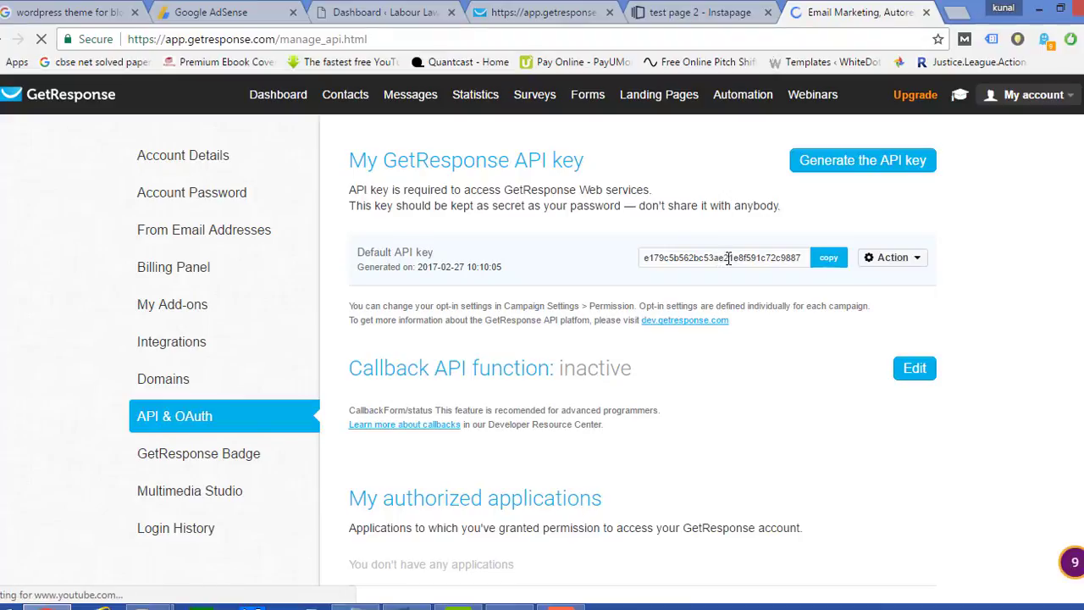
double_click(728, 258)
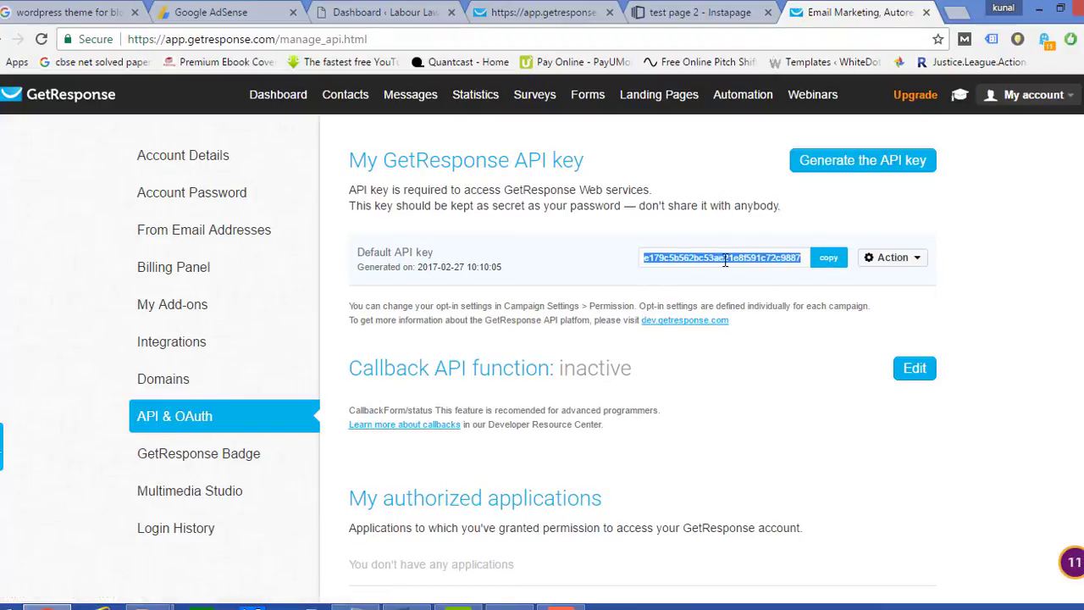
Log in to GetResponse in Instapage with the pasted API key and confirm the lead account.
click(696, 14)
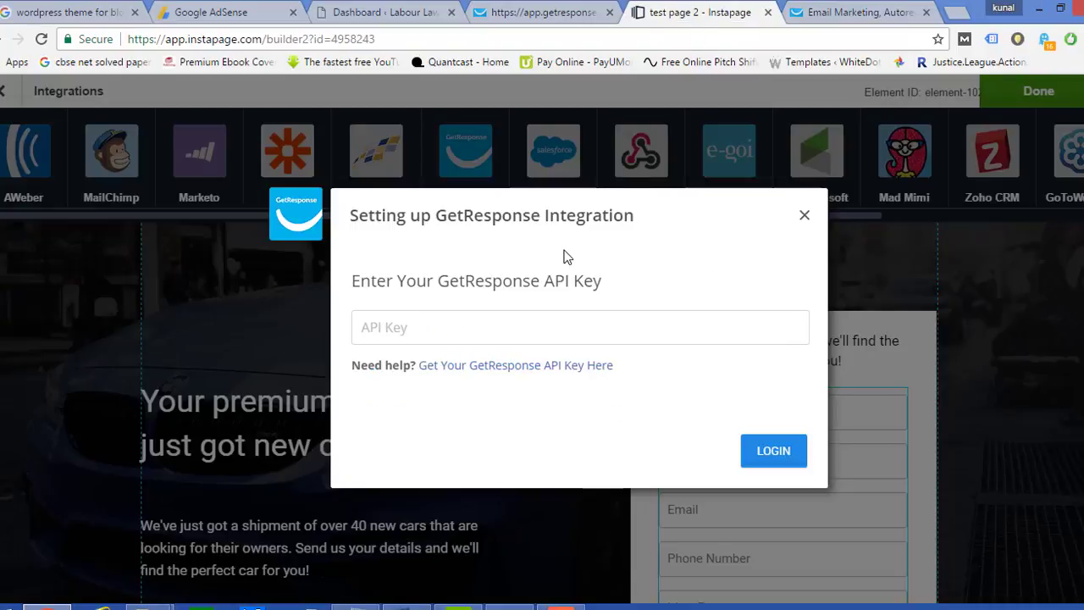
click(477, 325)
key(ctrl+v)
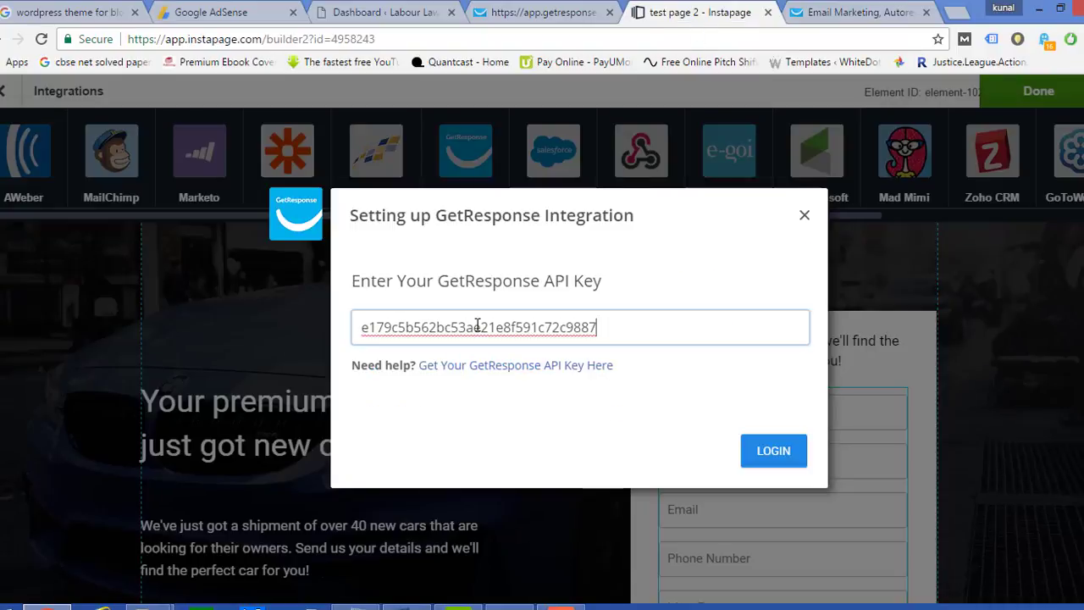
click(765, 450)
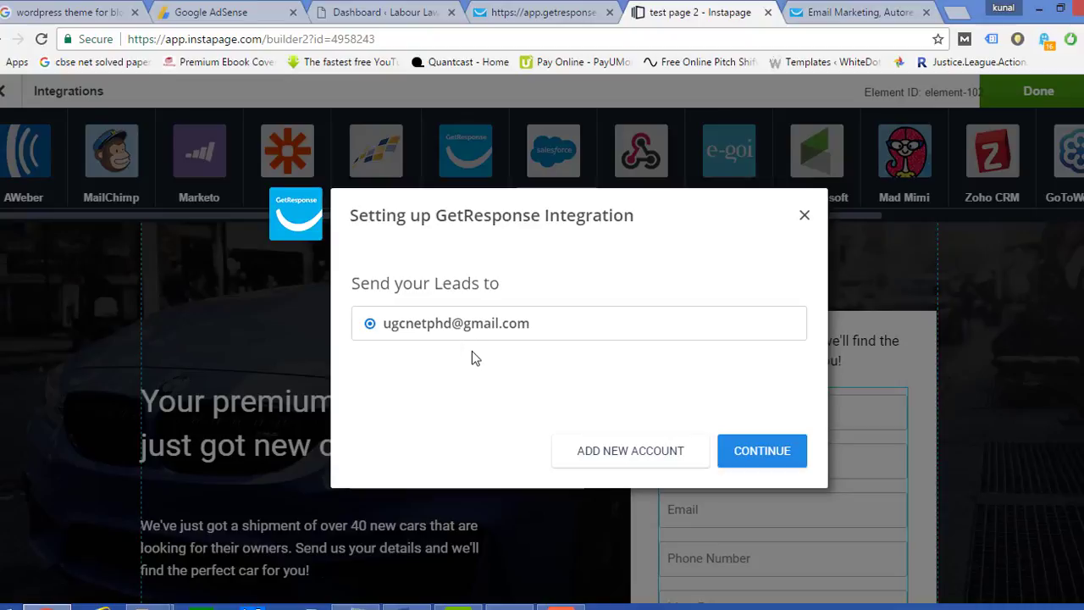
click(847, 11)
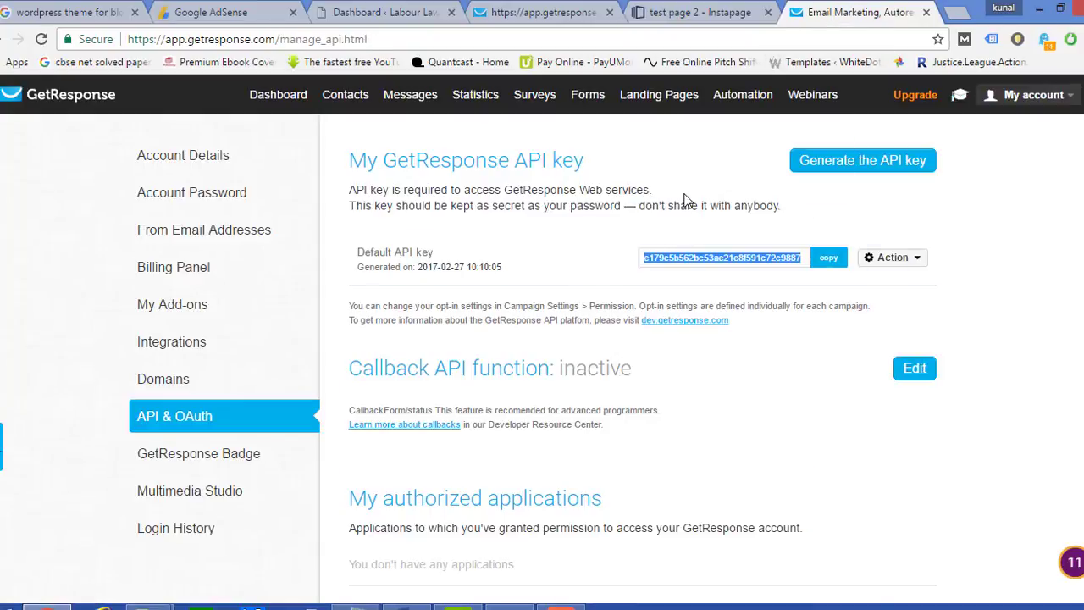
click(690, 17)
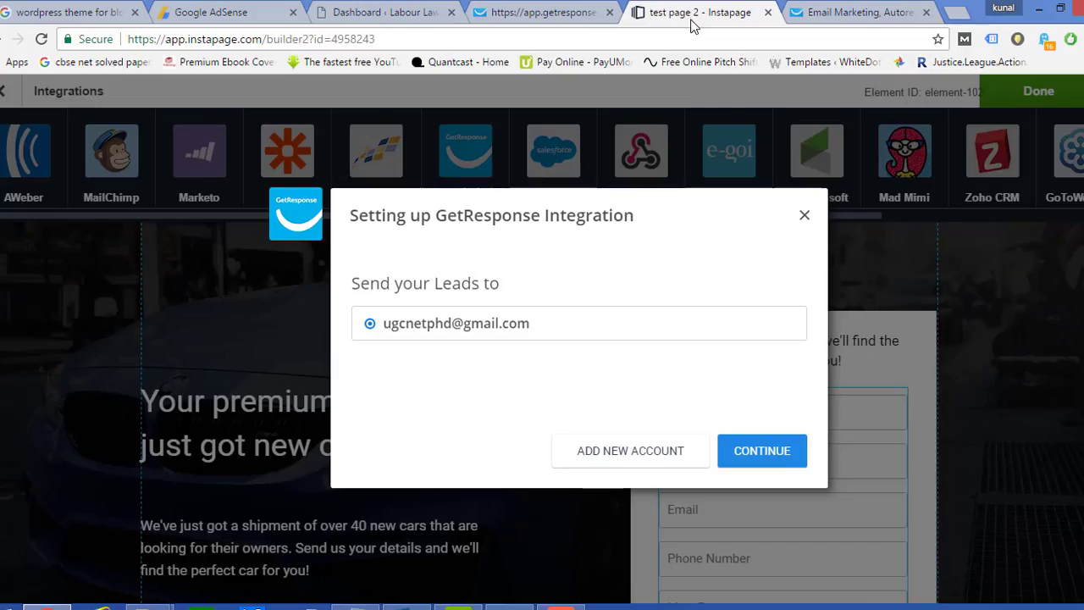
click(767, 454)
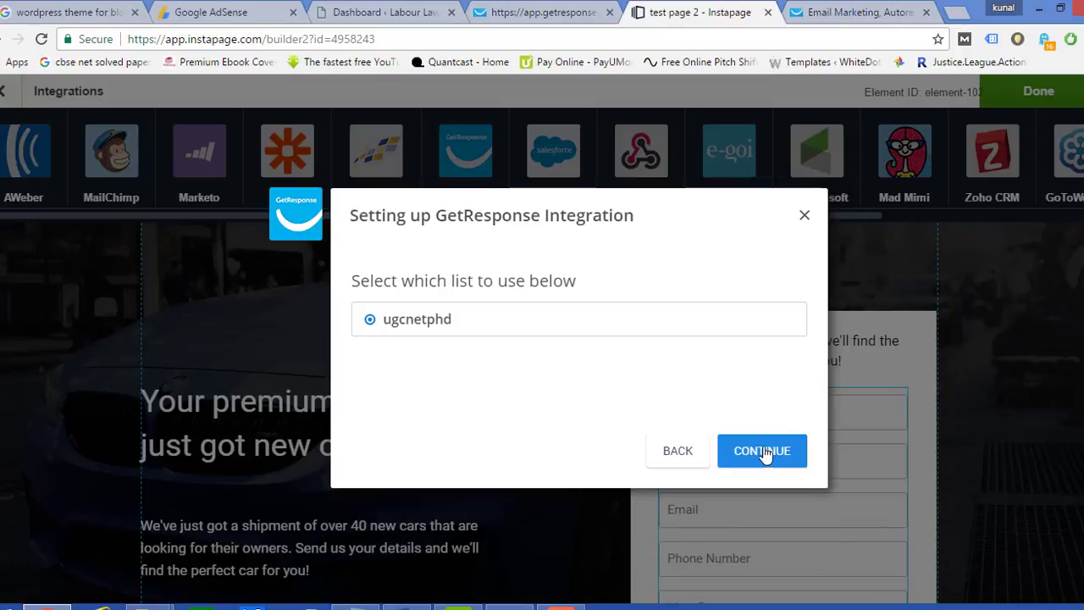
Confirm the ugcnetphd list for the leads to reach the field-mapping step.
click(855, 14)
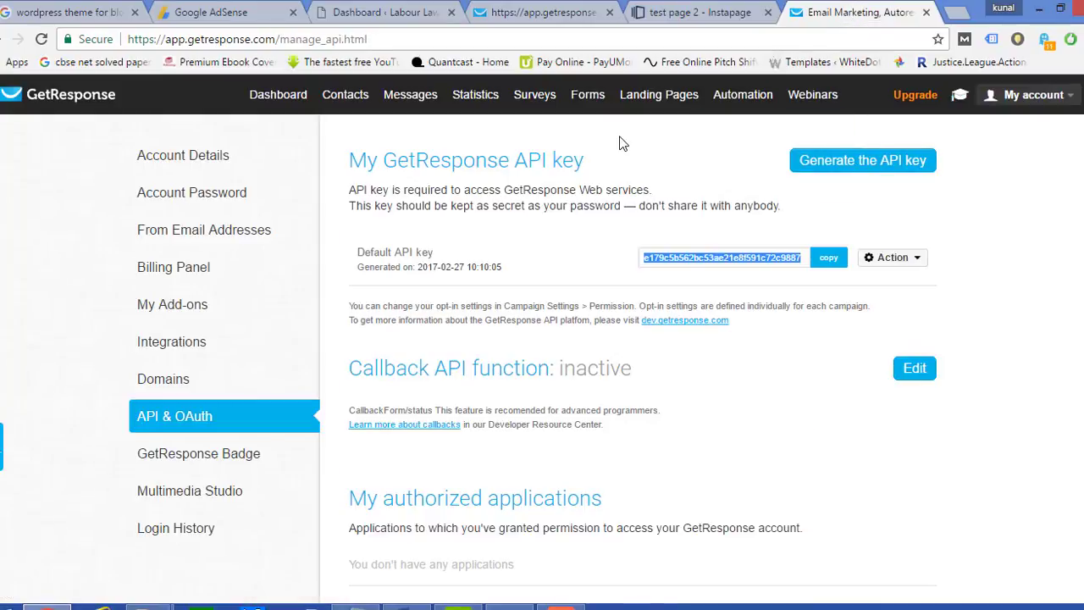
click(33, 106)
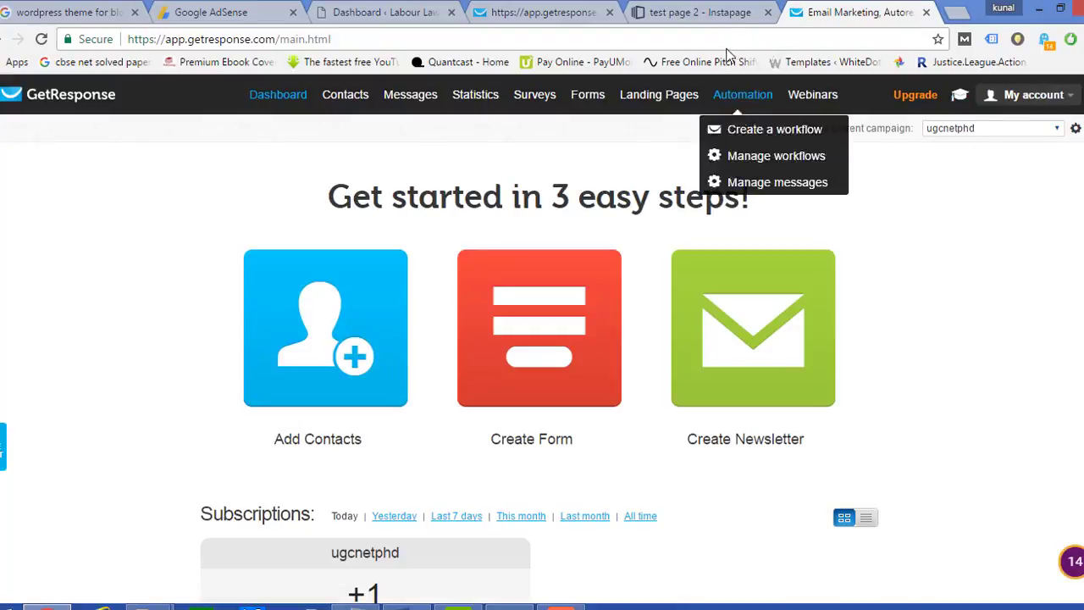
click(725, 12)
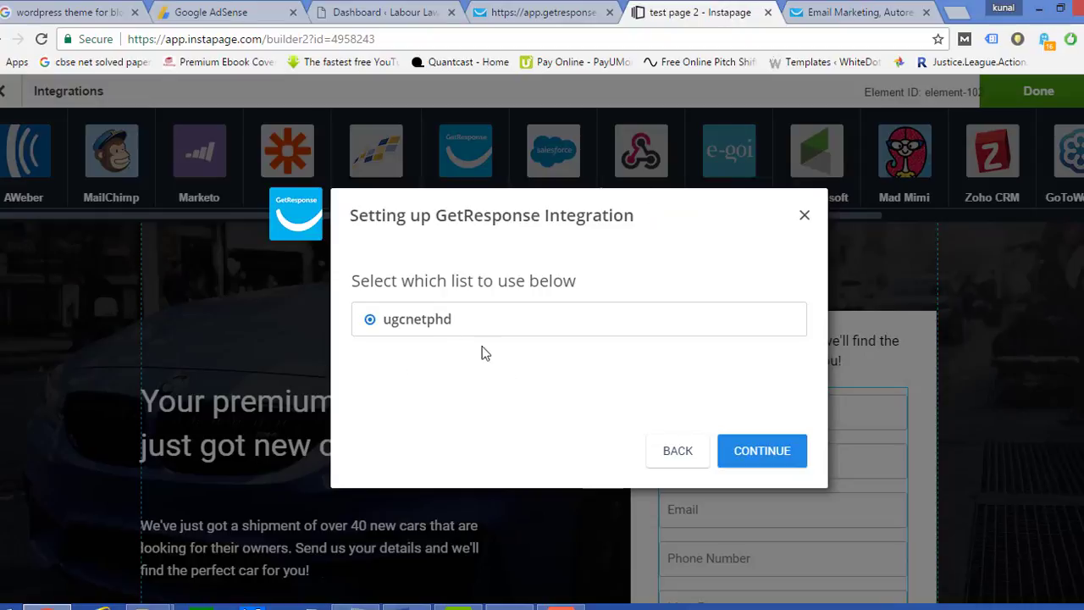
click(761, 454)
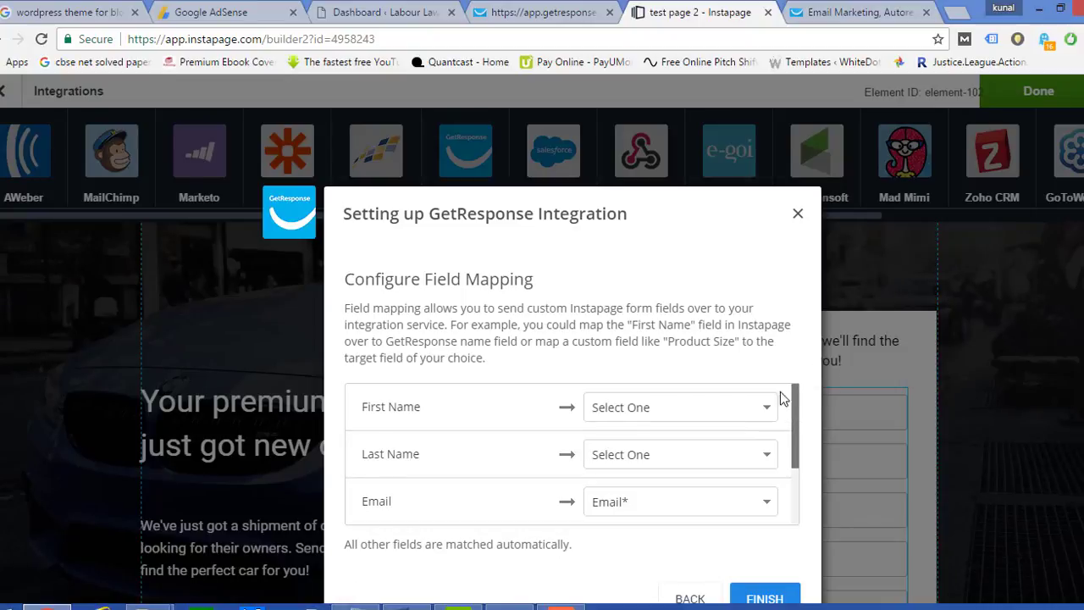
drag(689, 223, 444, 174)
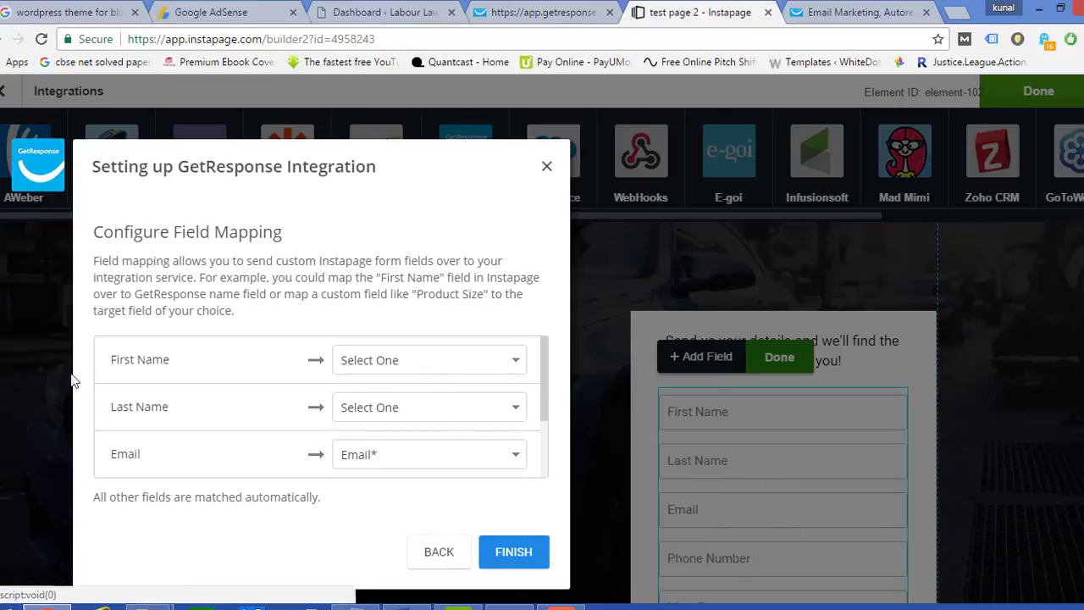
Map First Name to Name, Email to Email* and Phone Number to phone.
click(465, 366)
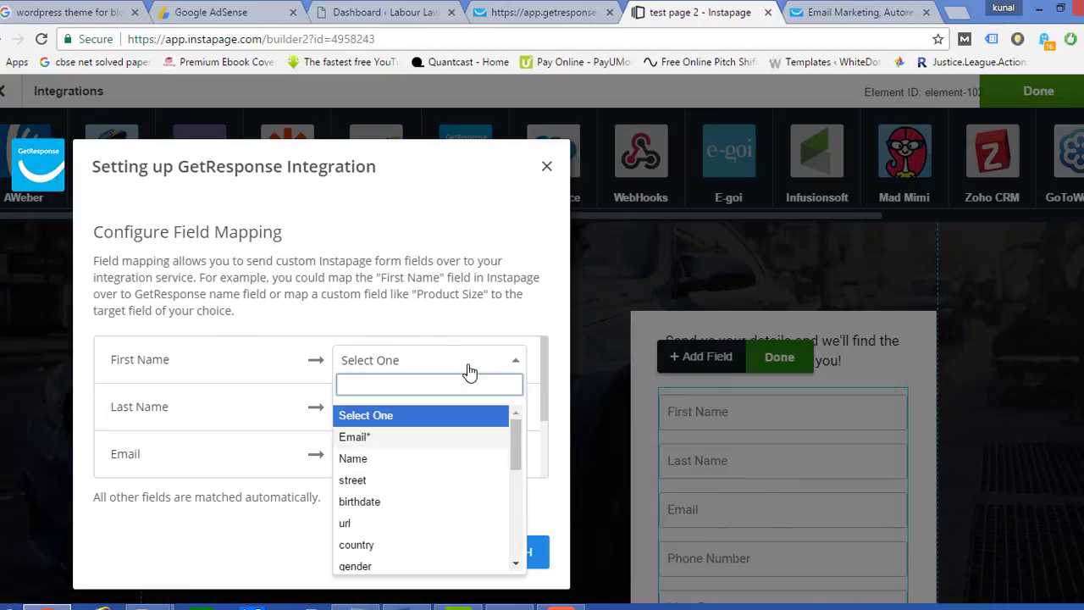
click(424, 459)
click(440, 454)
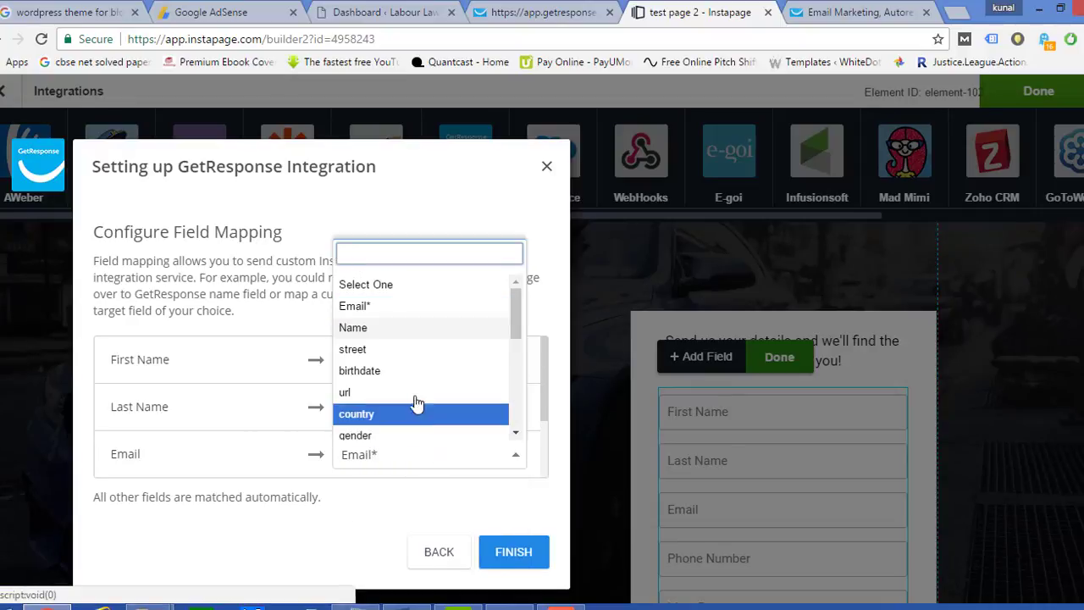
click(411, 313)
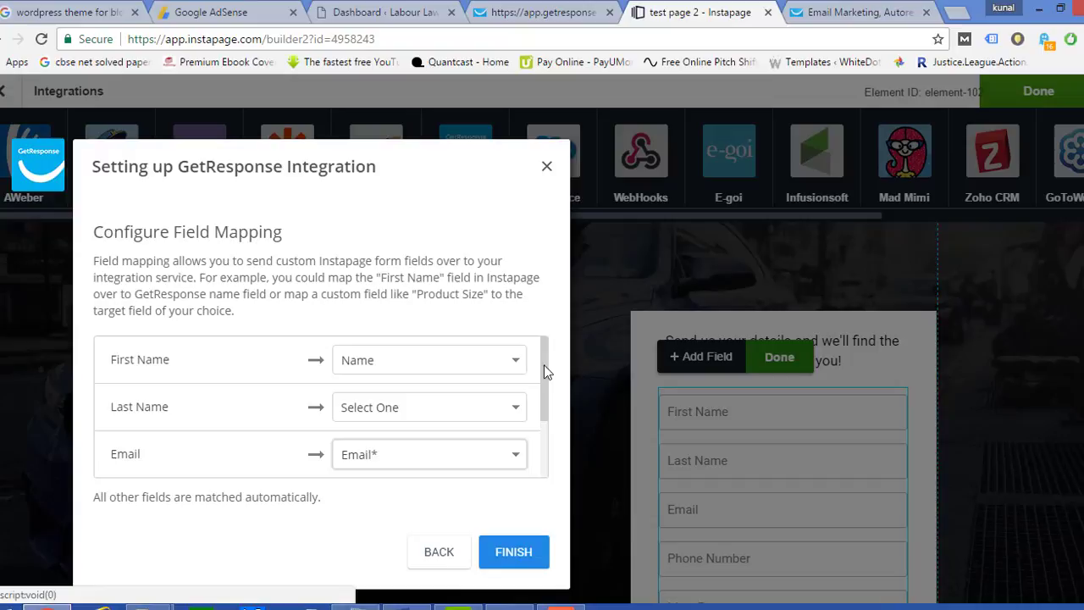
drag(546, 367, 543, 414)
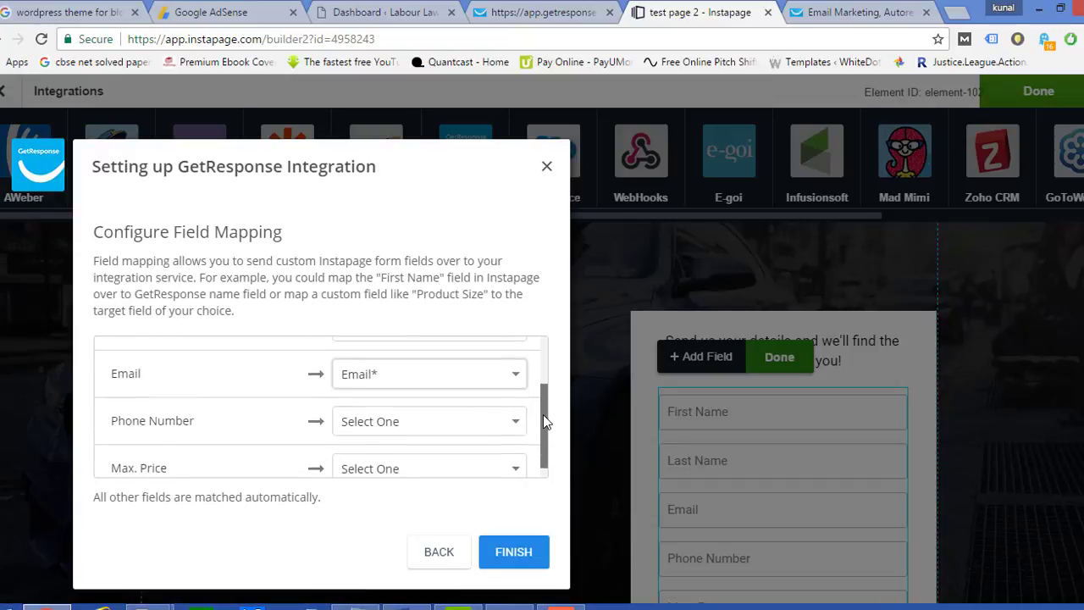
click(458, 417)
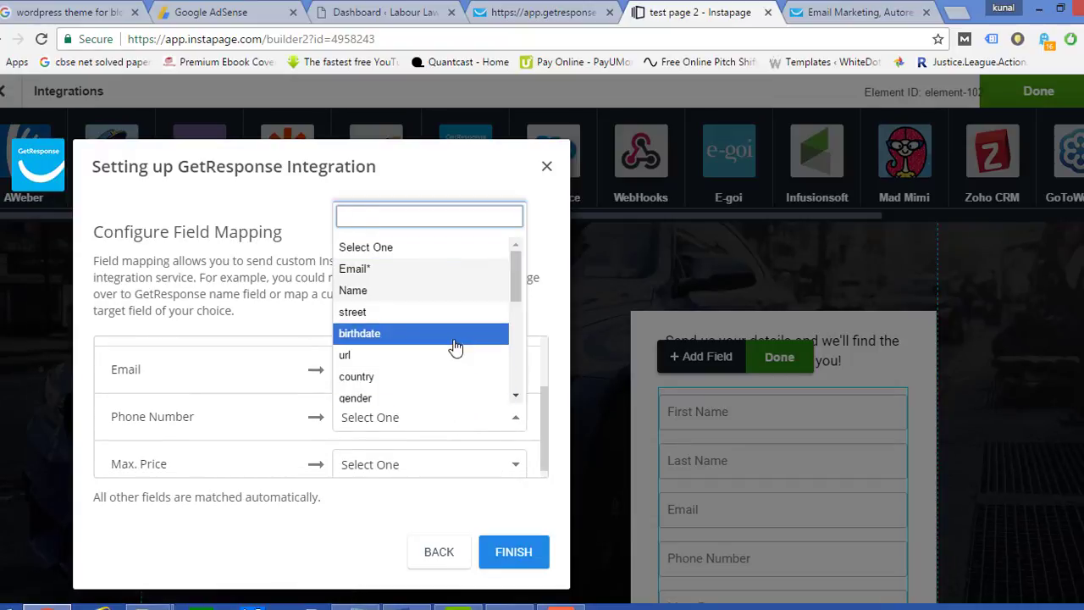
drag(517, 283, 518, 314)
click(403, 371)
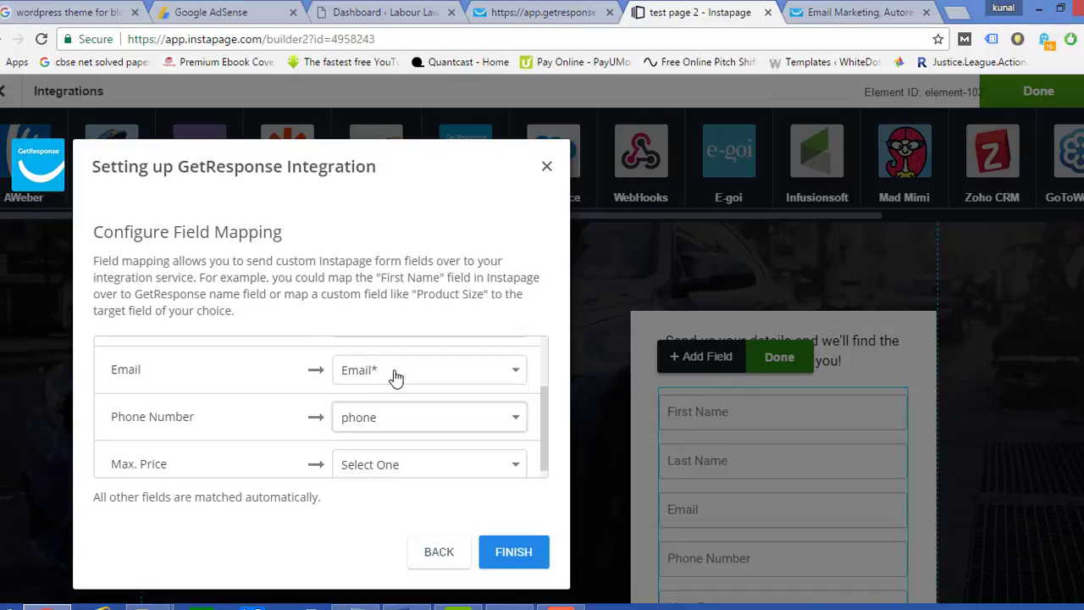
click(447, 465)
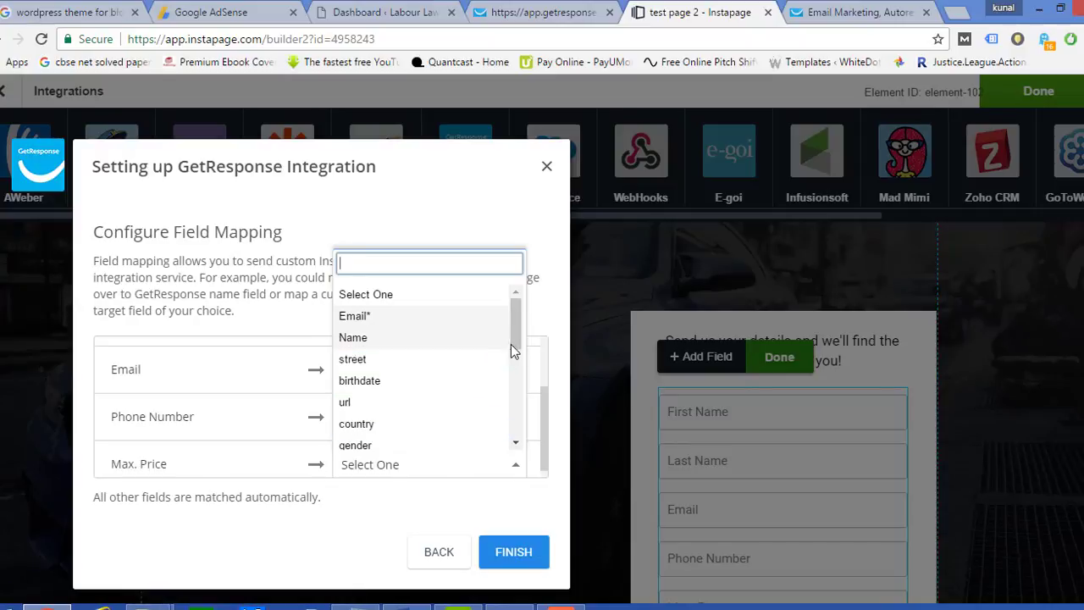
drag(515, 338, 510, 433)
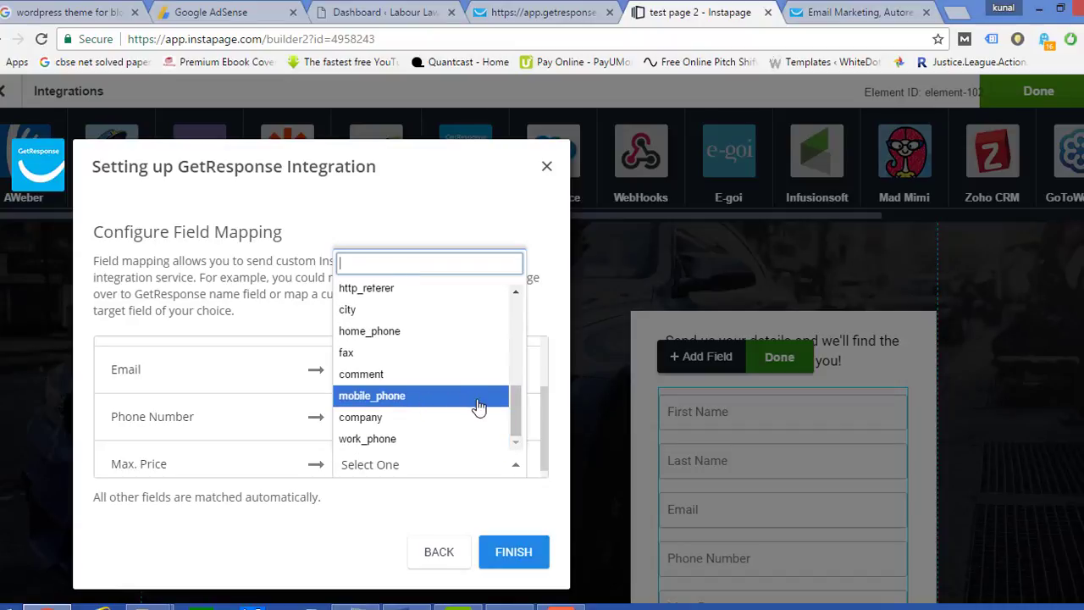
drag(516, 418, 513, 330)
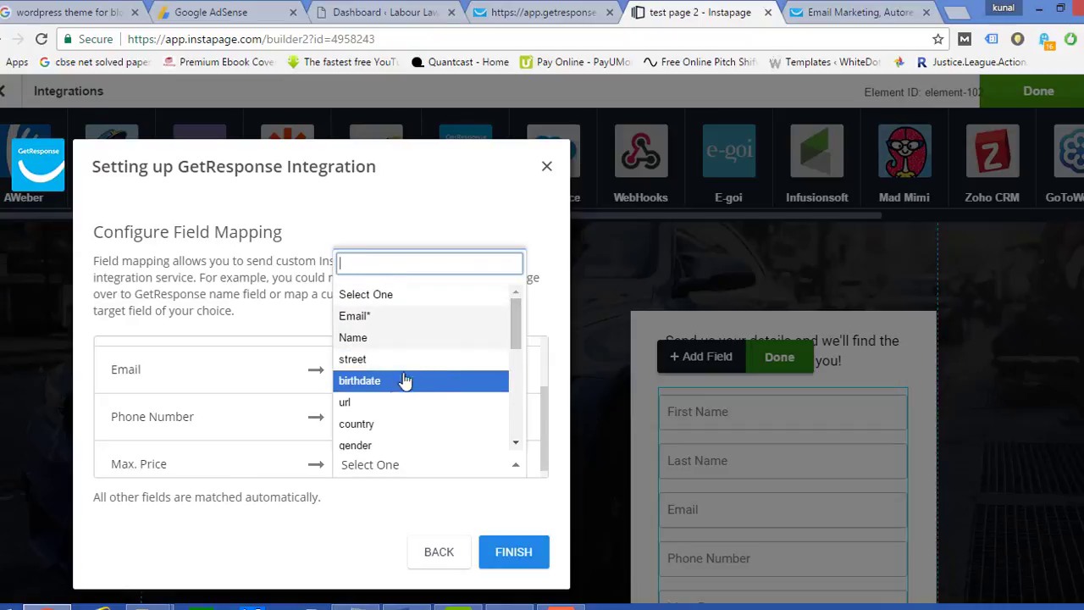
Leave the Max. Price field unmapped on Select One.
click(375, 515)
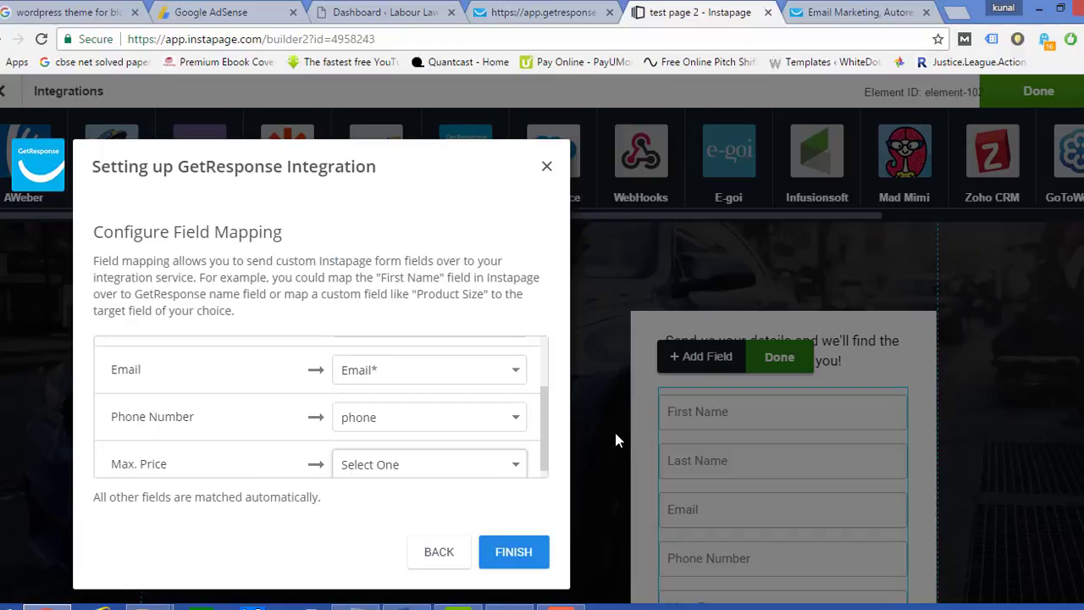
drag(543, 415, 540, 424)
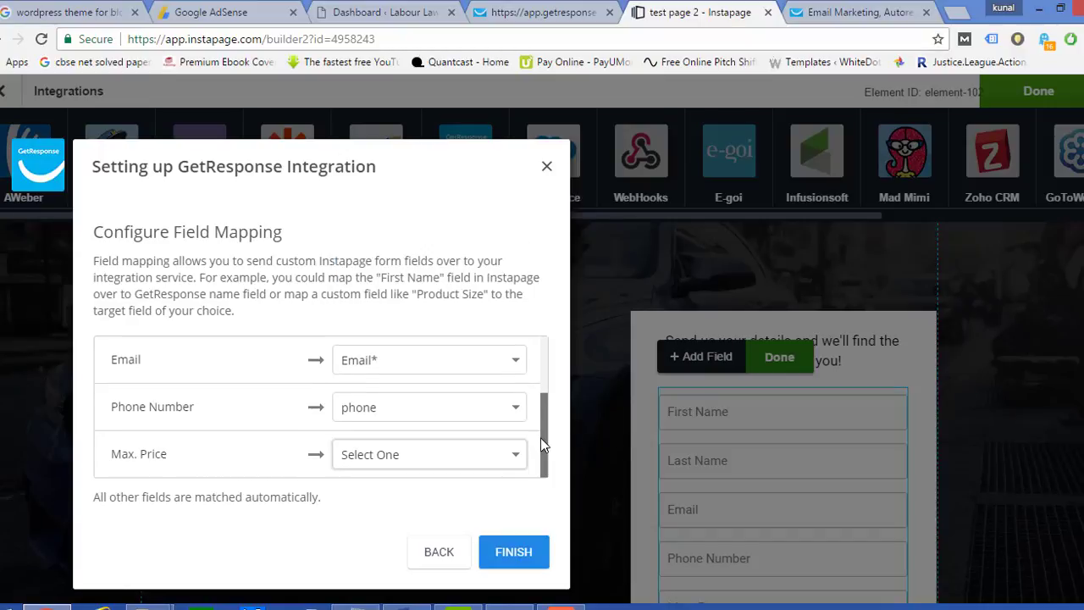
click(456, 467)
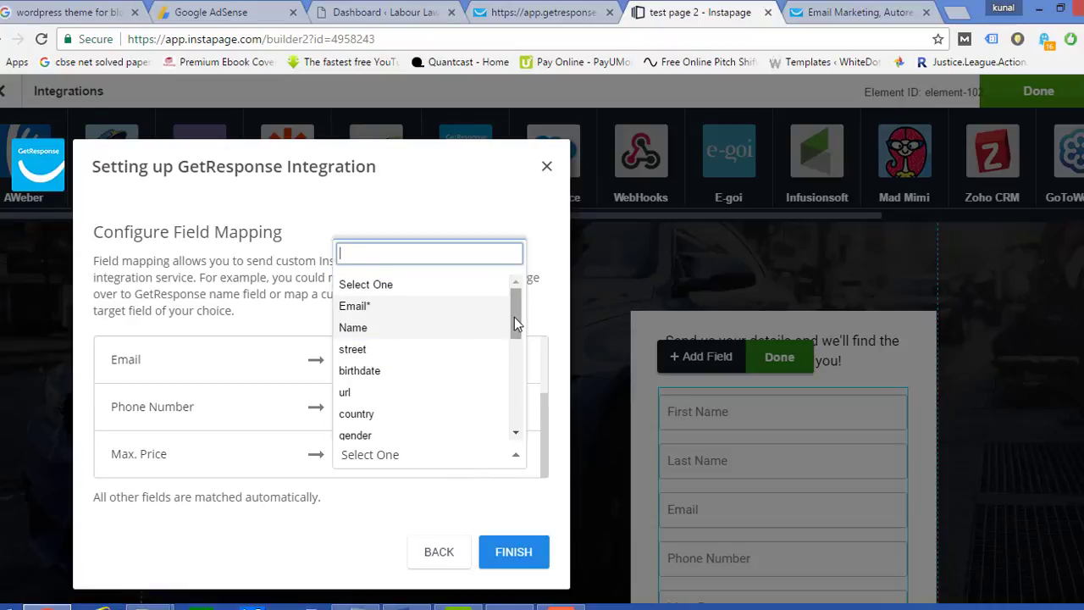
drag(514, 317, 514, 359)
click(363, 513)
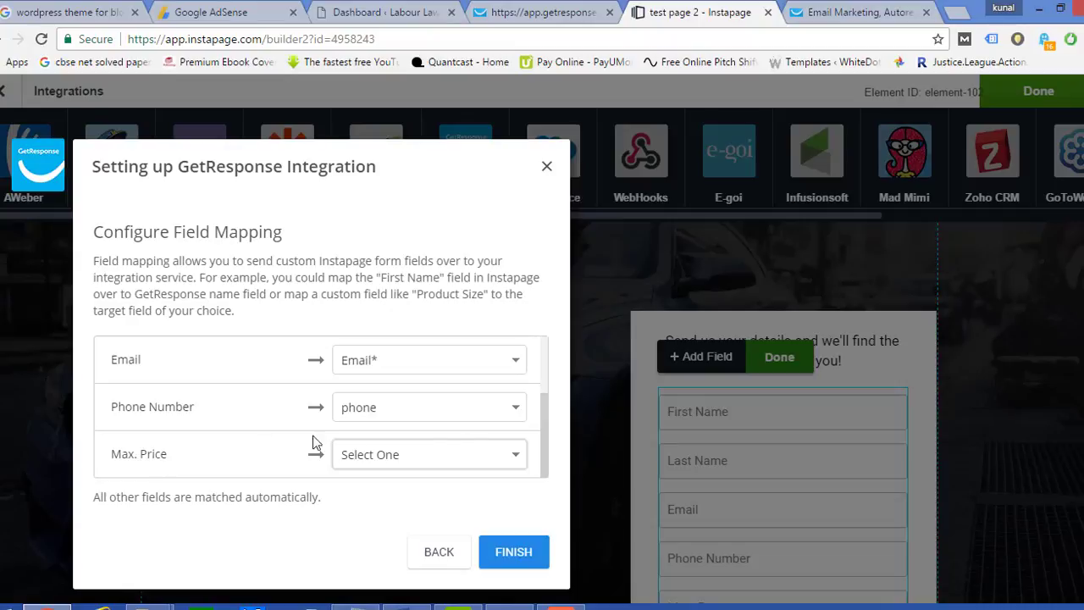
Finish the GetResponse integration, dismiss the success message, and check the form in the builder.
click(513, 552)
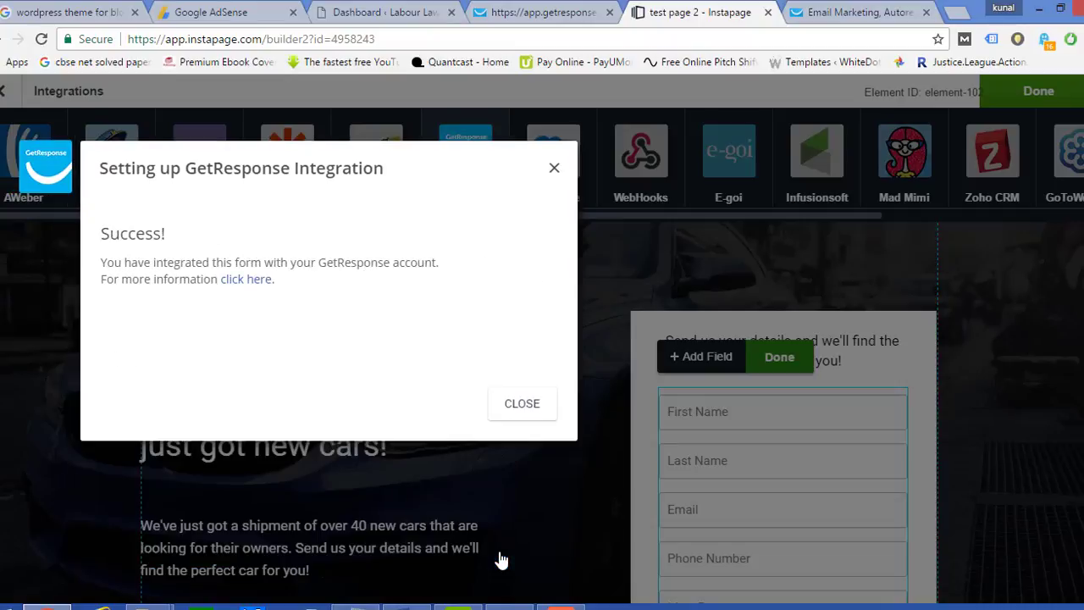
click(522, 405)
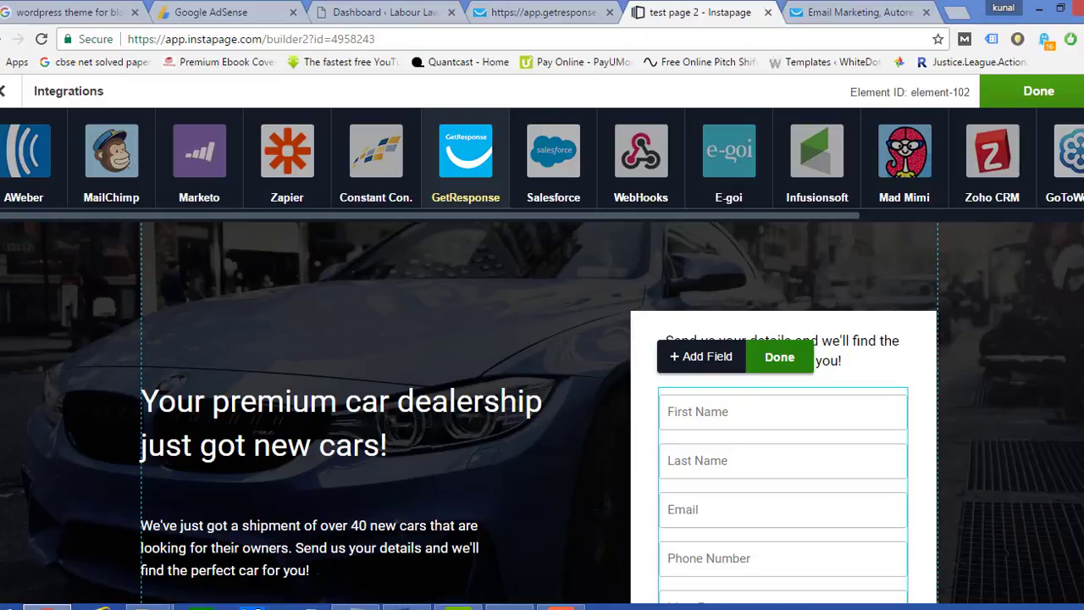
scroll(688, 400, down, 3)
scroll(688, 401, up, 1)
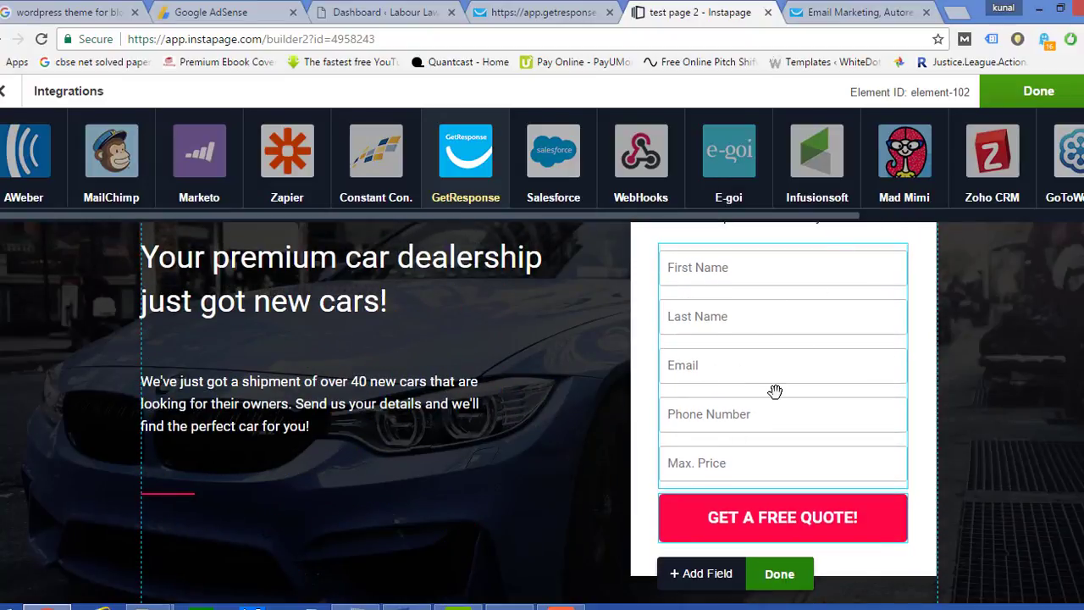
click(841, 15)
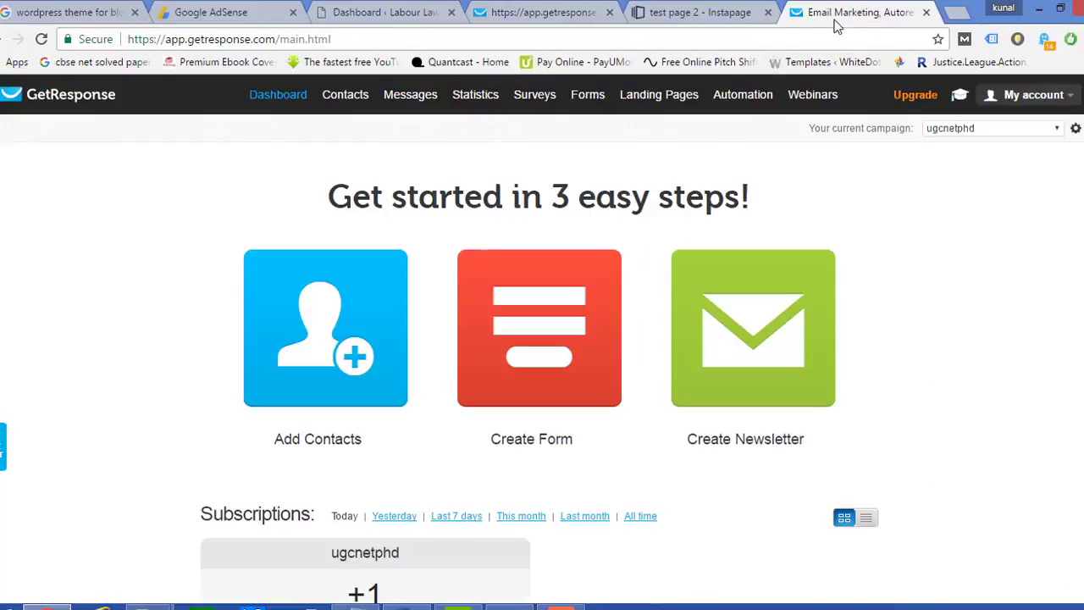
click(704, 12)
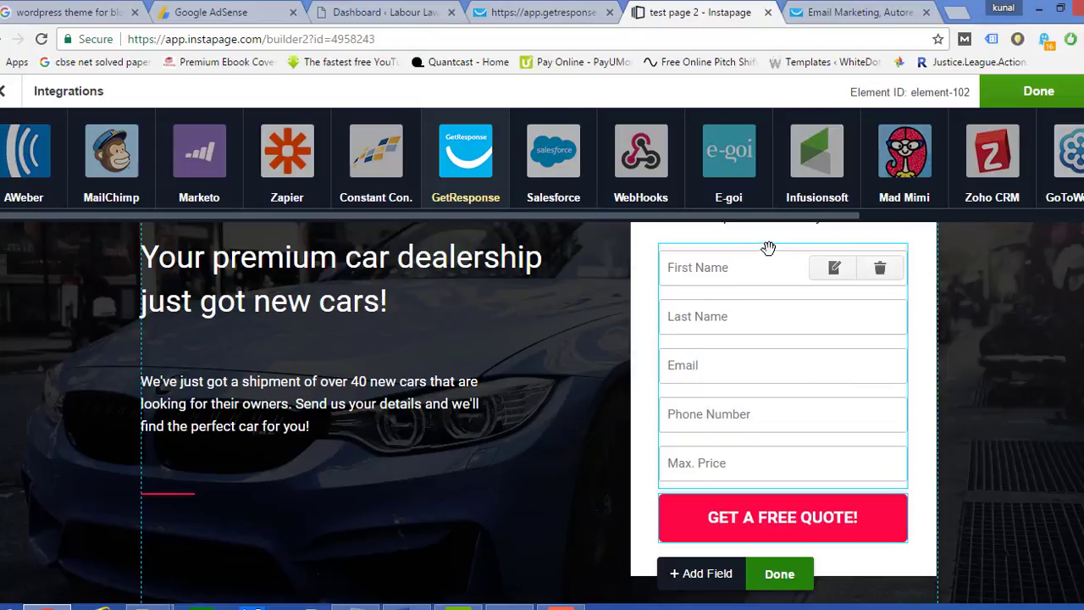
Close the Integrations bar and publish the car-dealership landing page.
click(1053, 100)
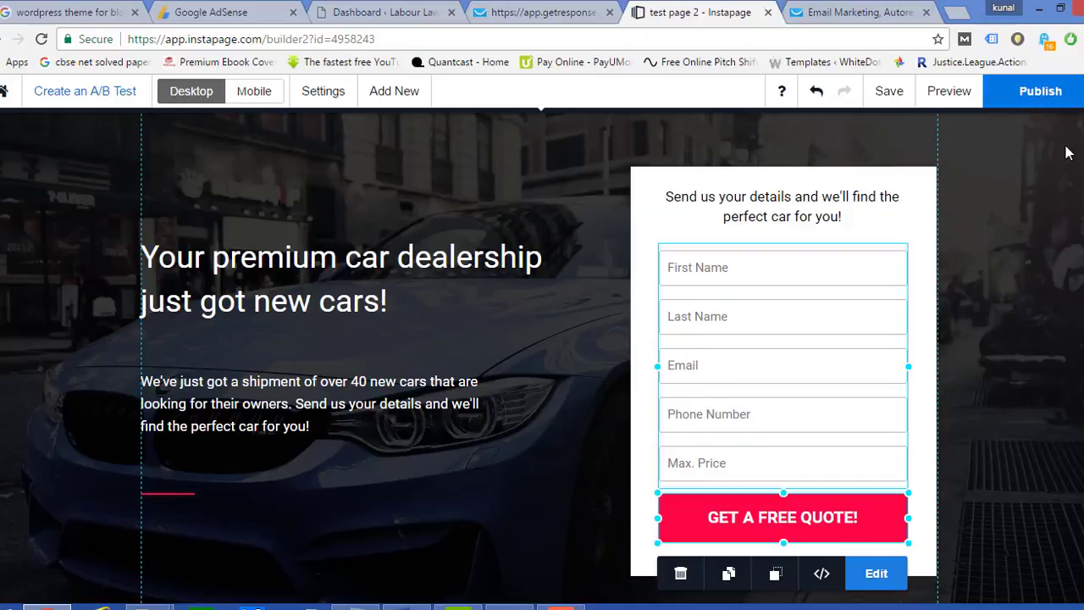
click(1042, 100)
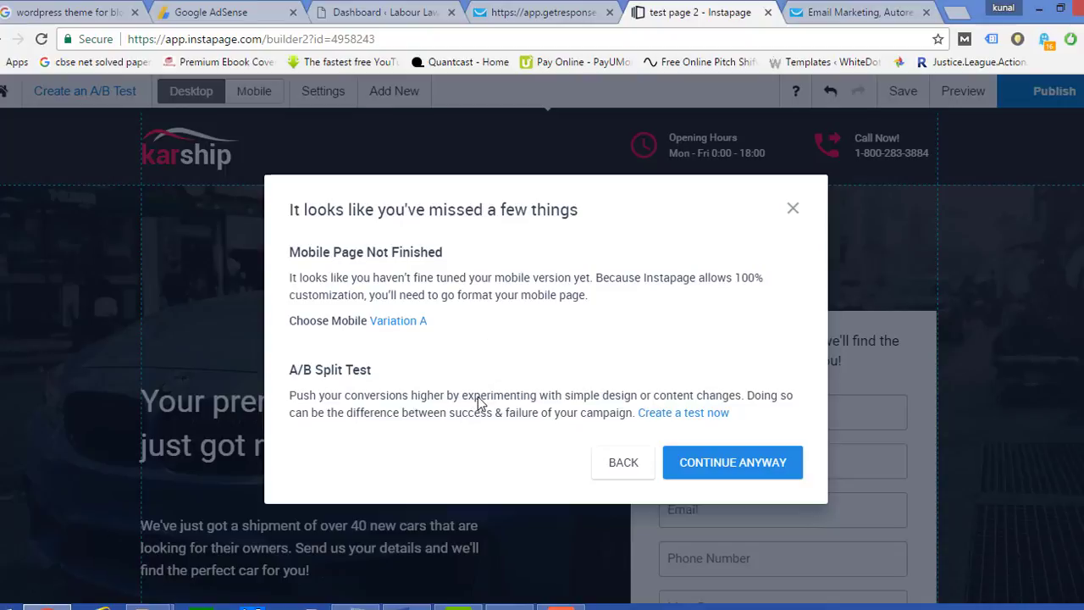
Dismiss the unfinished-mobile and A/B test warning and review the page.
click(793, 210)
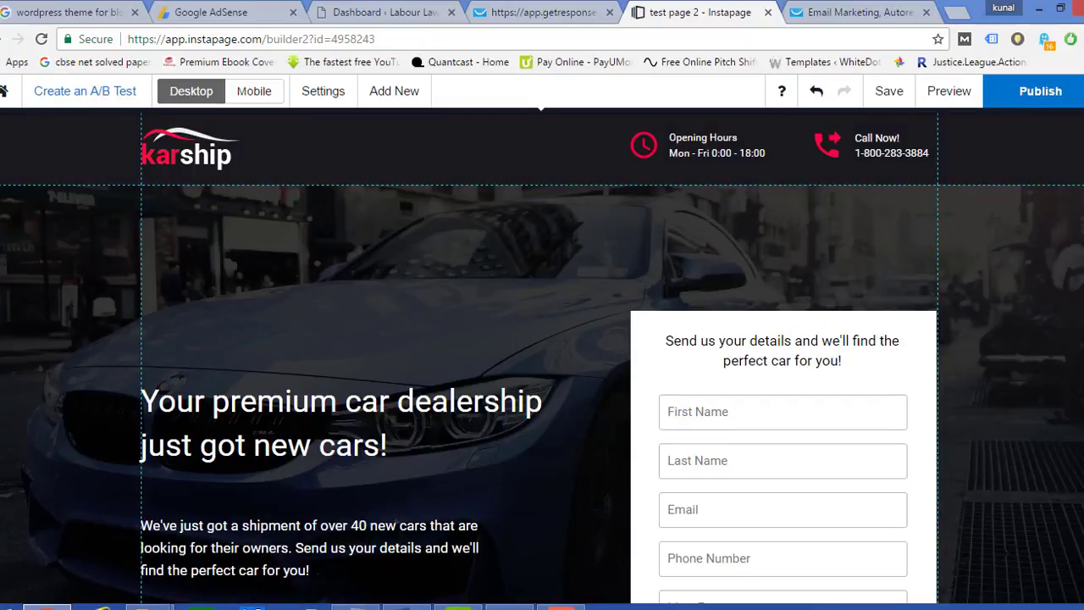
scroll(542, 356, down, 5)
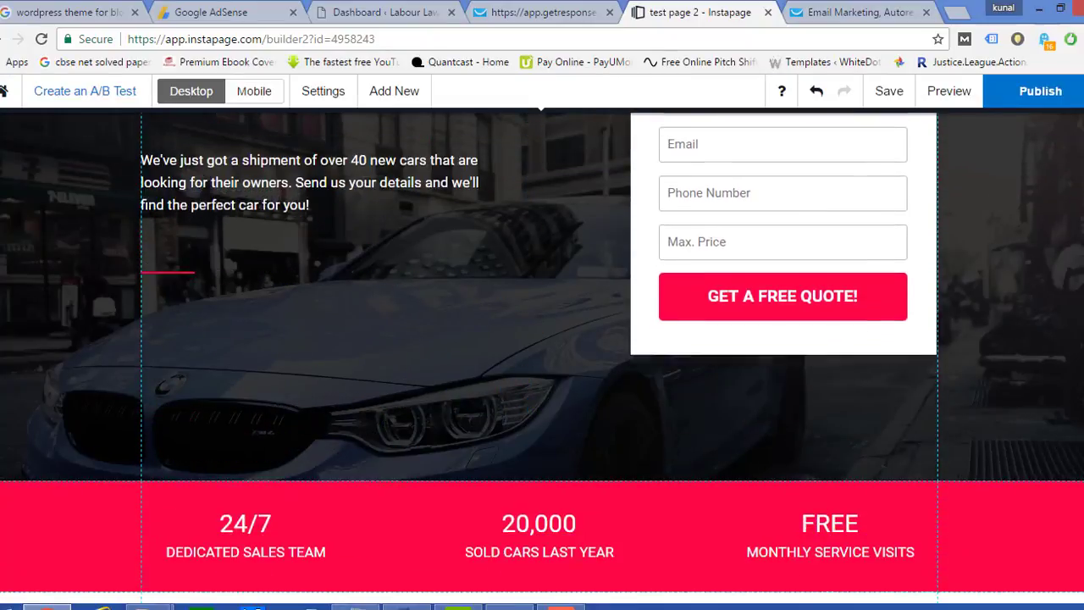
scroll(539, 351, up, 2)
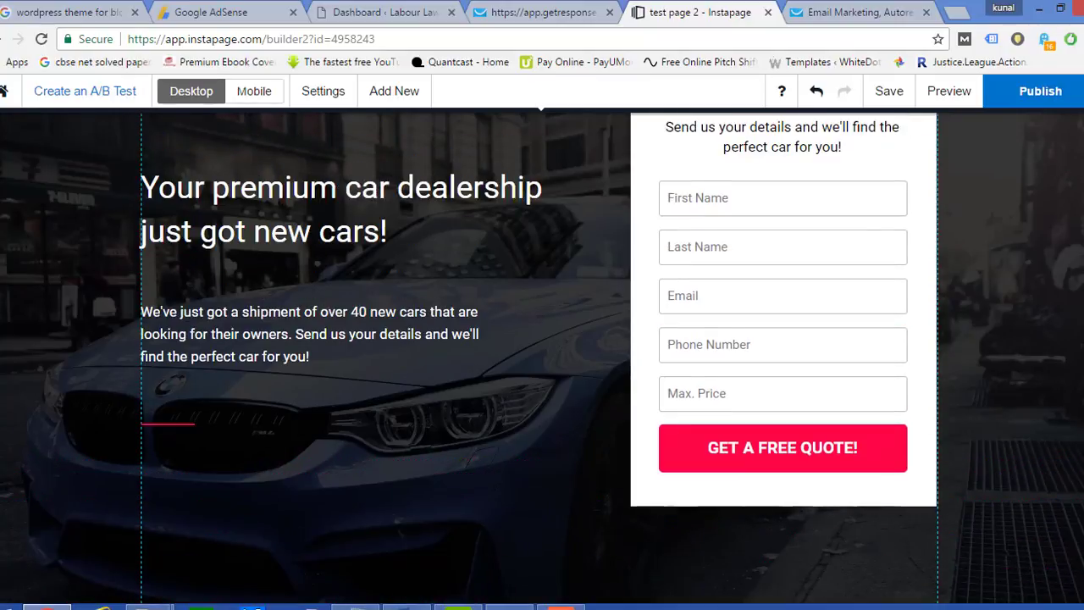